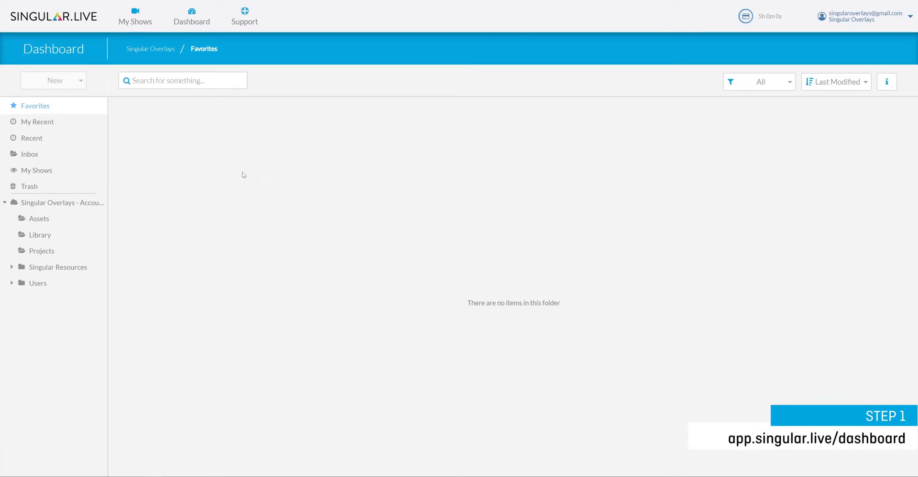
# Open the empty S.Overlays folder under Users and bring up its New menu
pyautogui.click(91, 205)
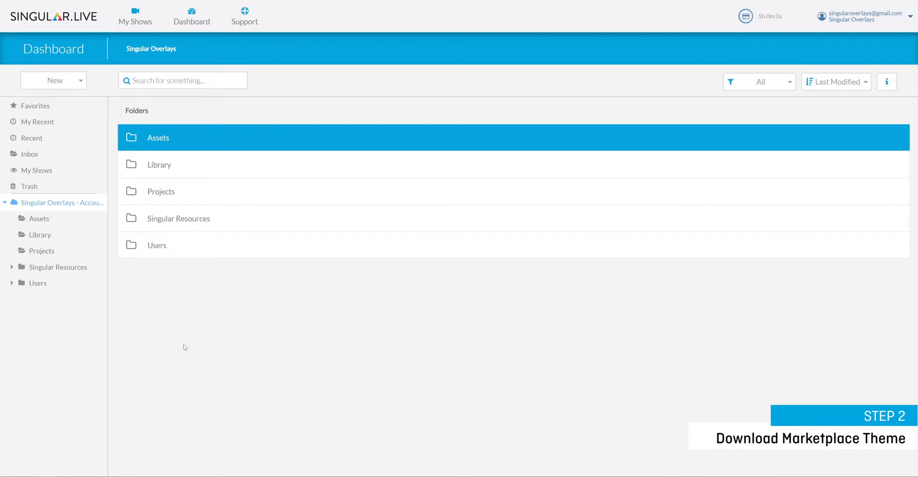
pyautogui.click(12, 284)
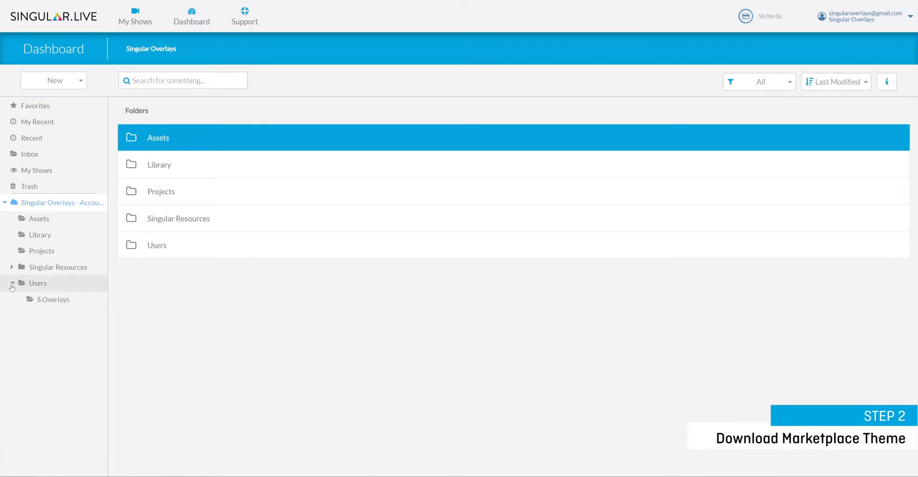
pyautogui.click(62, 300)
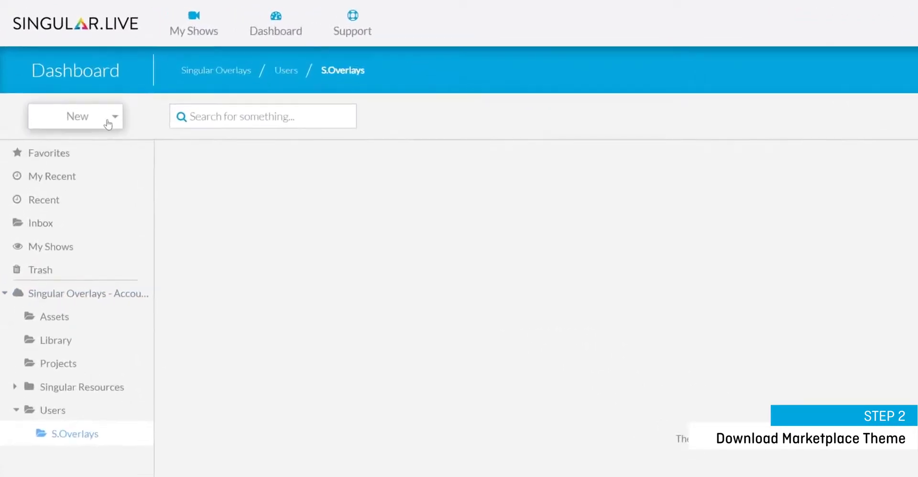
pyautogui.click(109, 124)
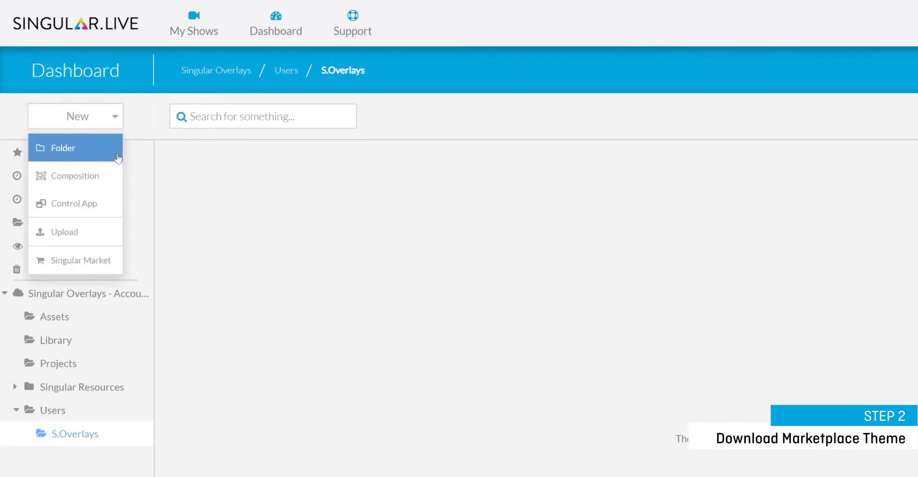
# Browse Singular Market down to the free Glass theme and download it
pyautogui.click(115, 262)
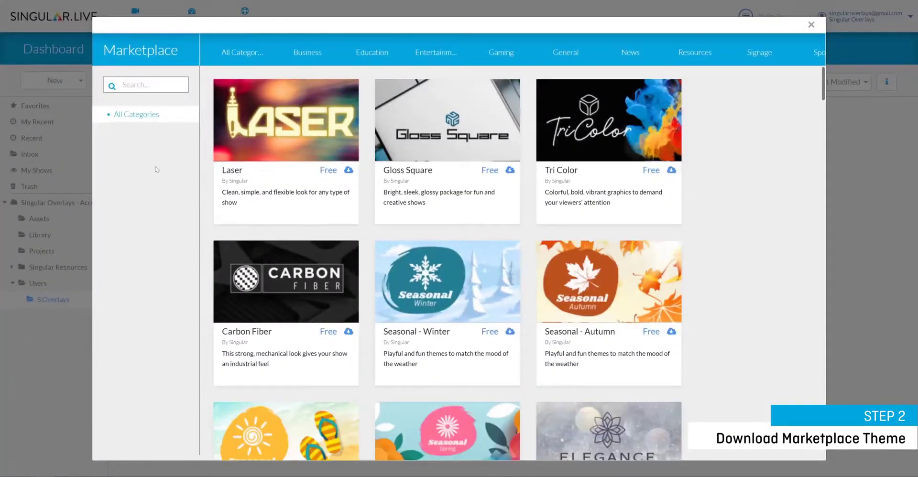
pyautogui.scroll(-3, 273, 168)
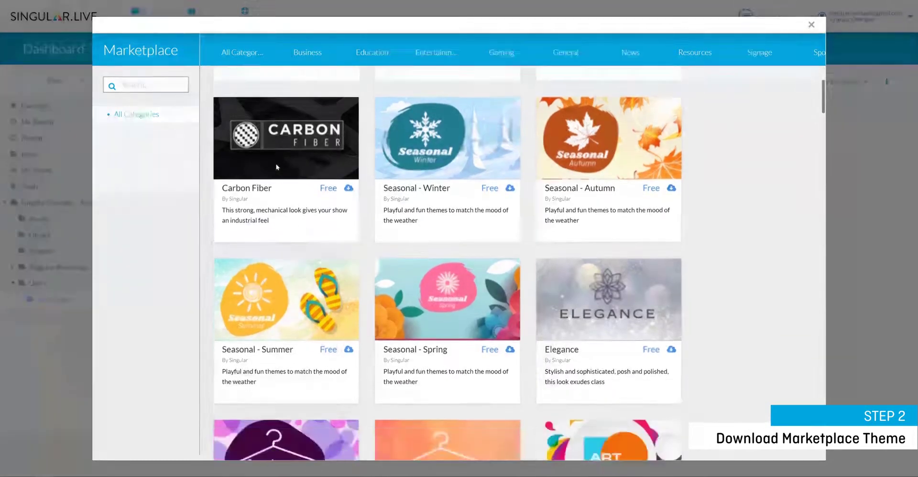
pyautogui.scroll(-9, 276, 167)
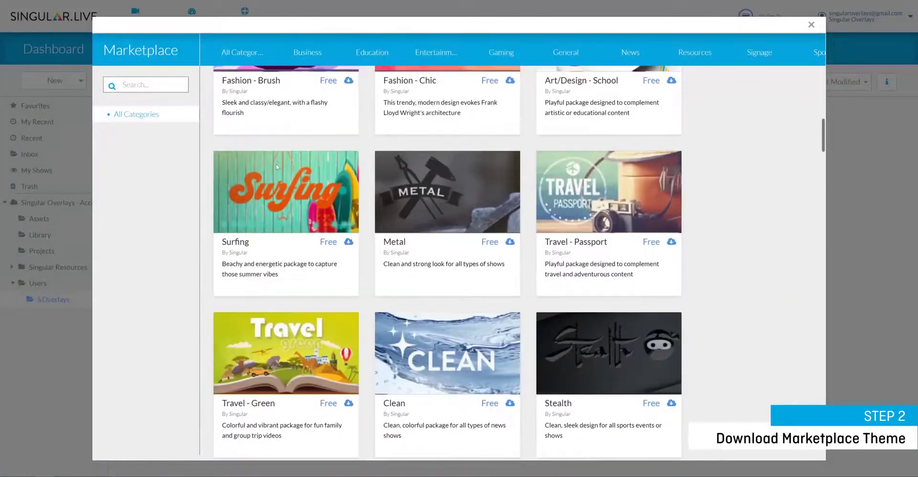
pyautogui.scroll(-5, 277, 167)
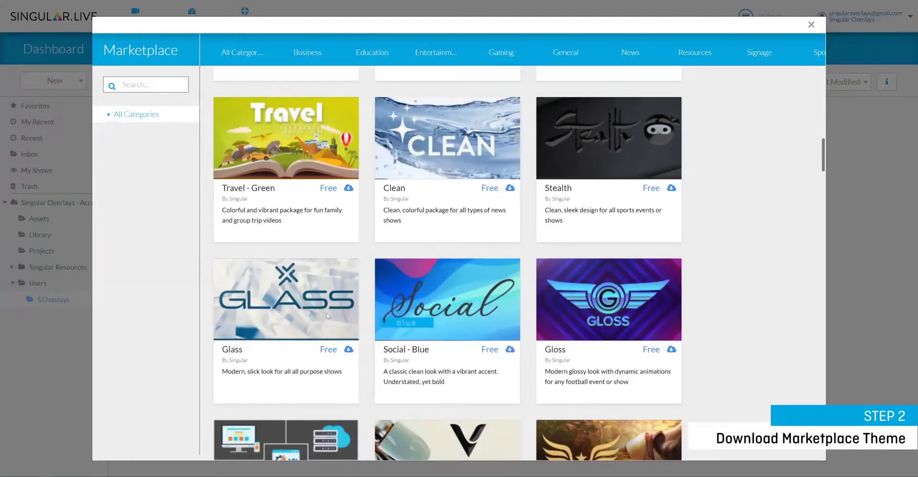
pyautogui.click(348, 351)
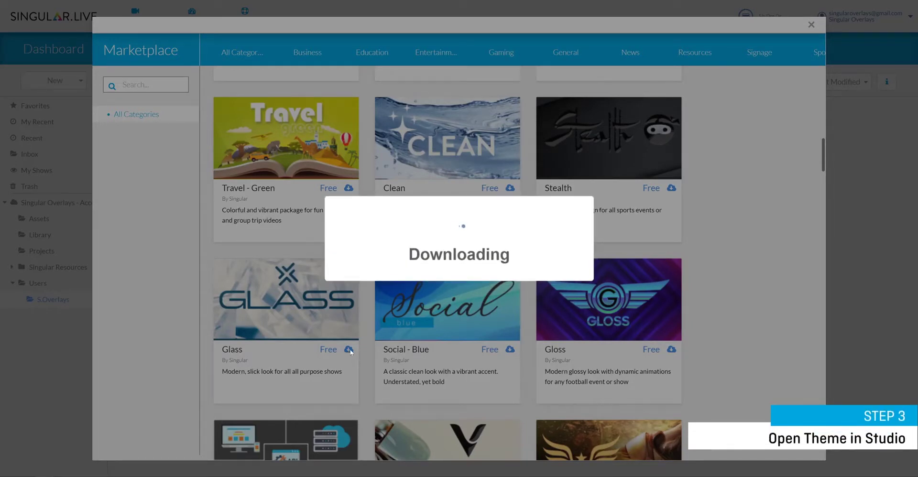
# Dismiss the download message, close the Marketplace and open the downloaded Glass folder
pyautogui.click(480, 312)
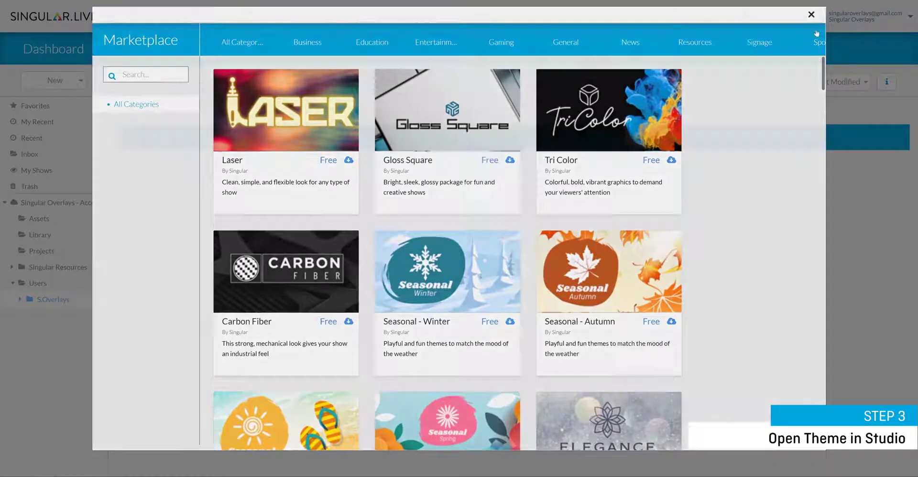
pyautogui.click(812, 14)
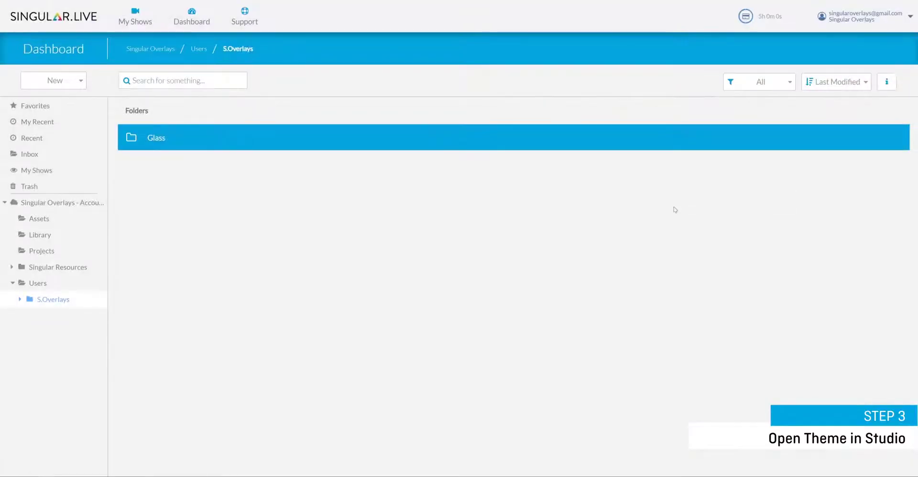
pyautogui.doubleClick(227, 142)
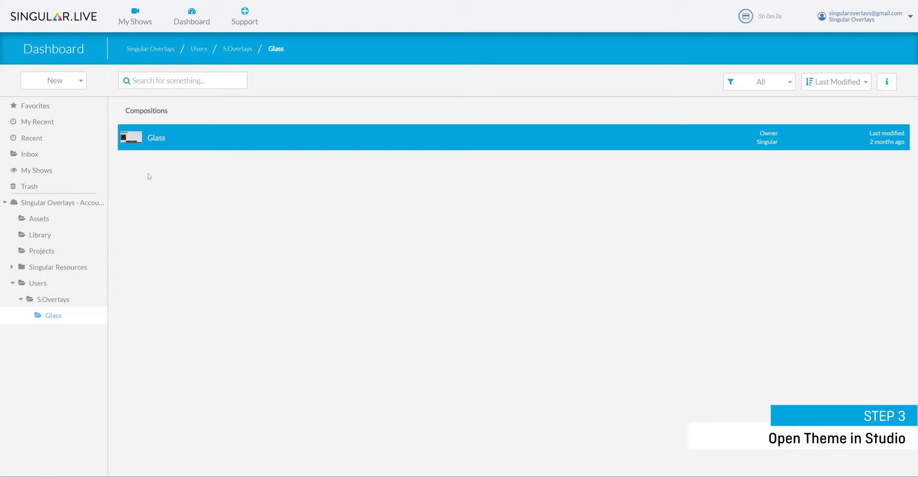
# Open the Glass composition in Studio as a new app named 'Glass'
pyautogui.rightClick(128, 143)
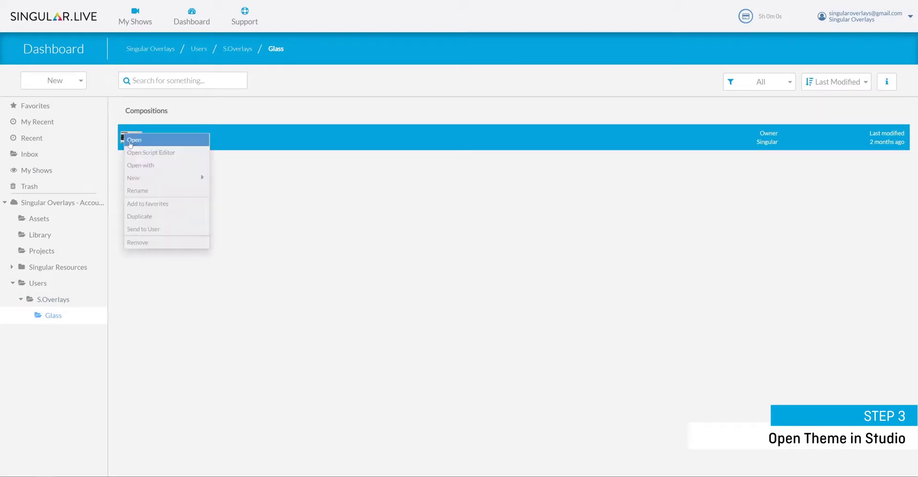
pyautogui.click(169, 167)
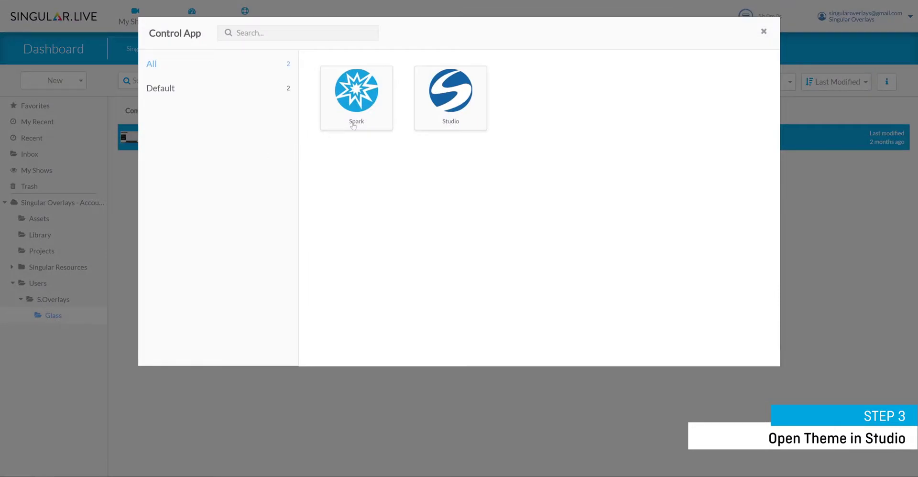
pyautogui.click(451, 106)
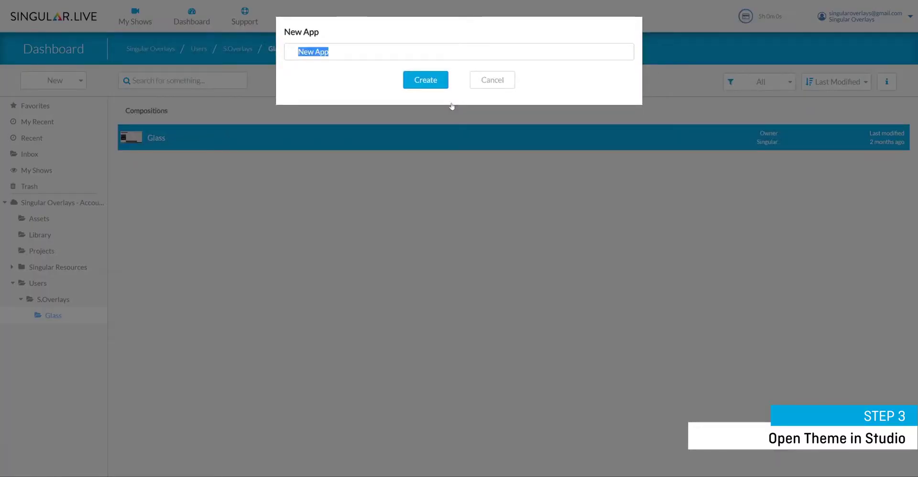
pyautogui.write('Glass')
pyautogui.press('Return')
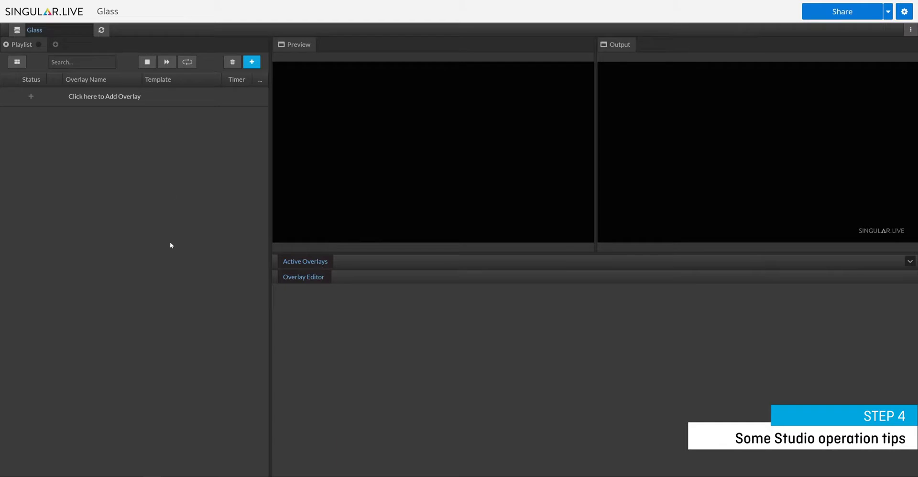
# Auto-build the Glass playlist with a page for every graphic, leaving the timer empty
pyautogui.click(910, 30)
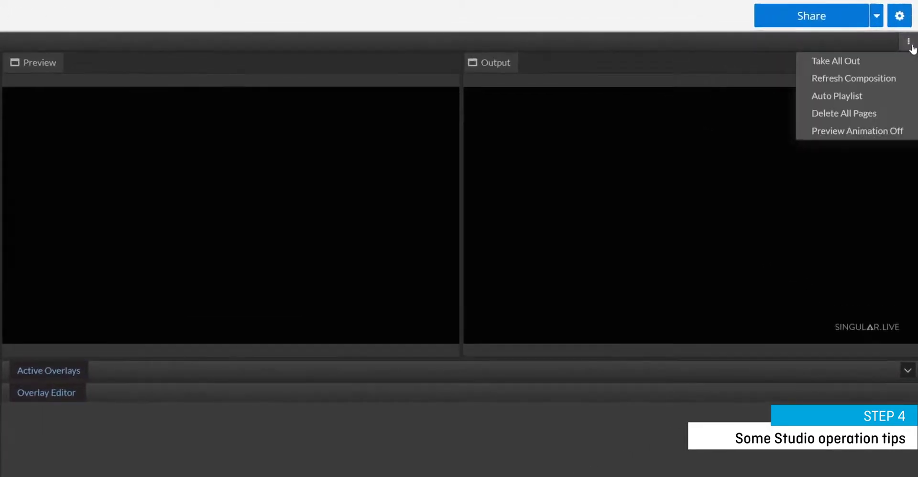
pyautogui.click(885, 101)
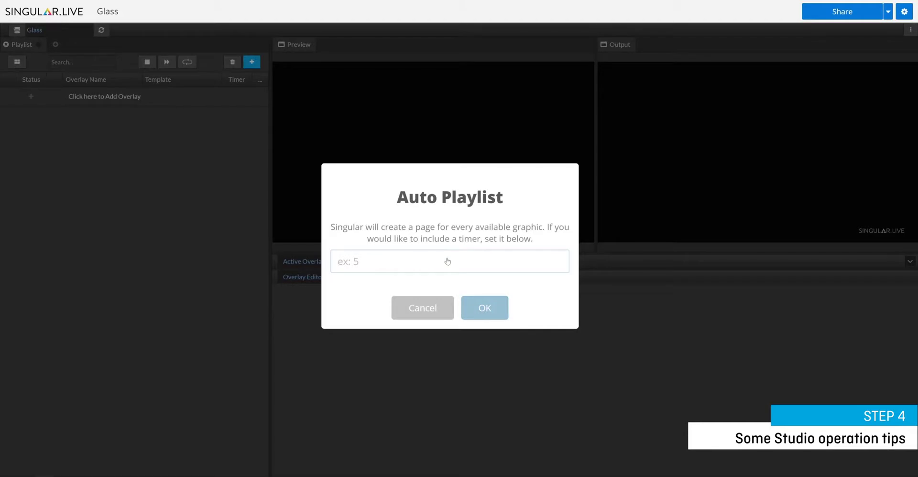
pyautogui.press('Return')
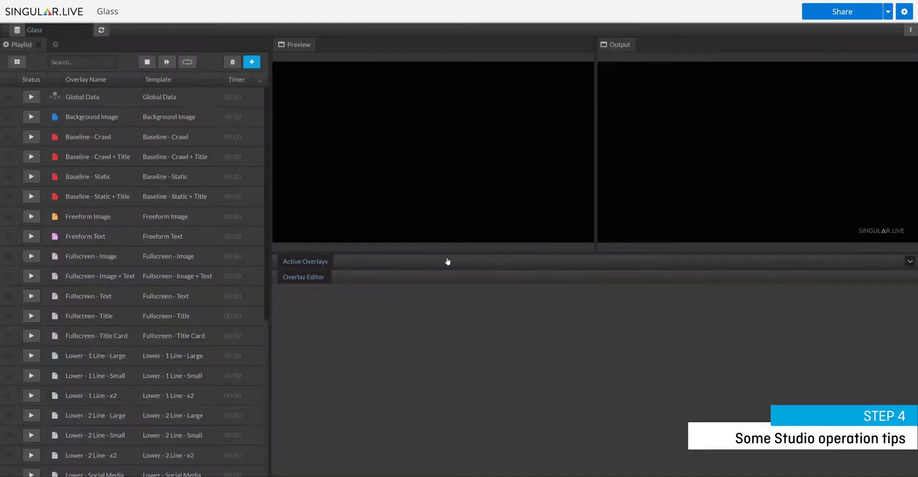
pyautogui.scroll(-6, 185, 262)
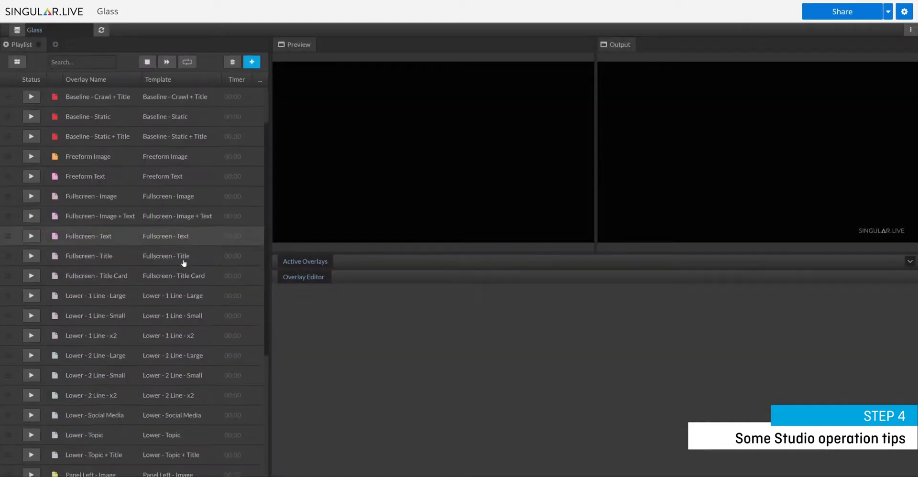
pyautogui.scroll(6, 169, 290)
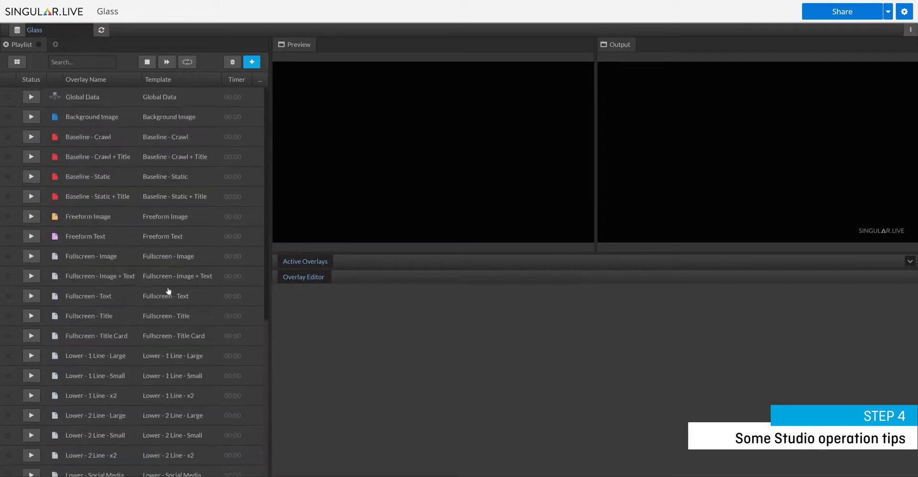
# Change the Lower - 1 Line - Large text to 'Welcome to Singular!'
pyautogui.click(118, 358)
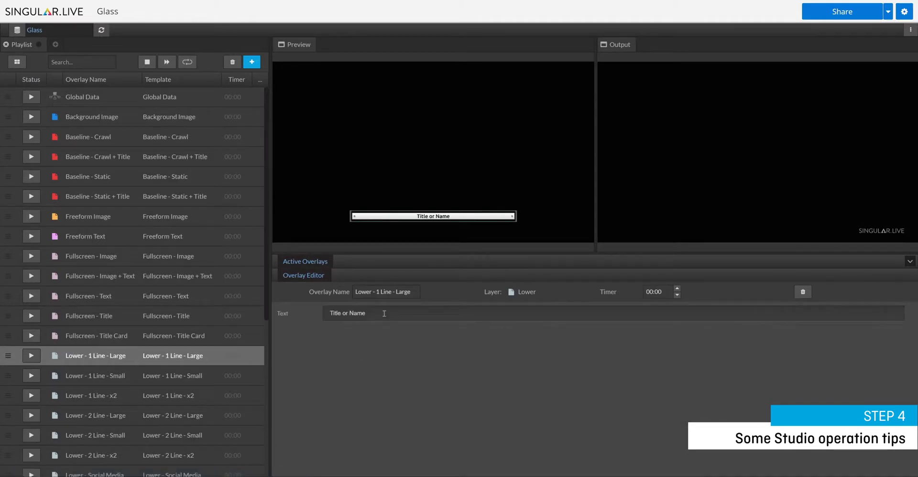
pyautogui.tripleClick(384, 314)
pyautogui.write('Welcome')
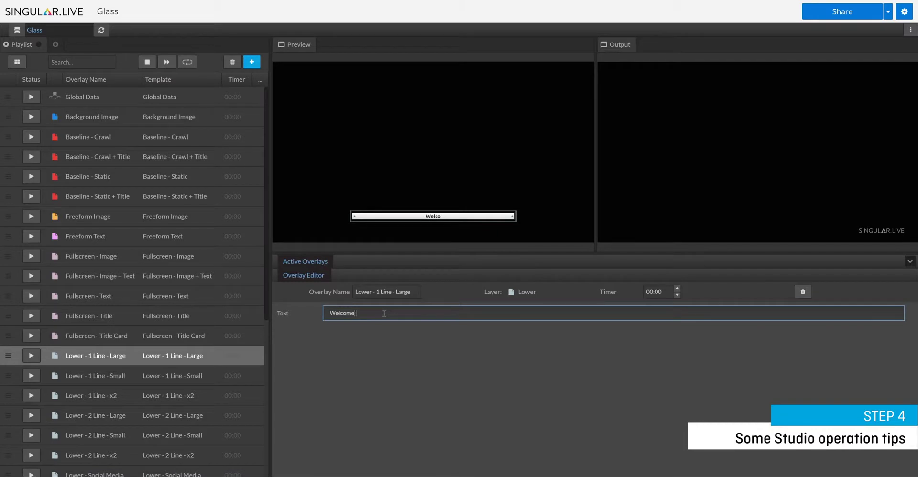
pyautogui.write(' to Singular!')
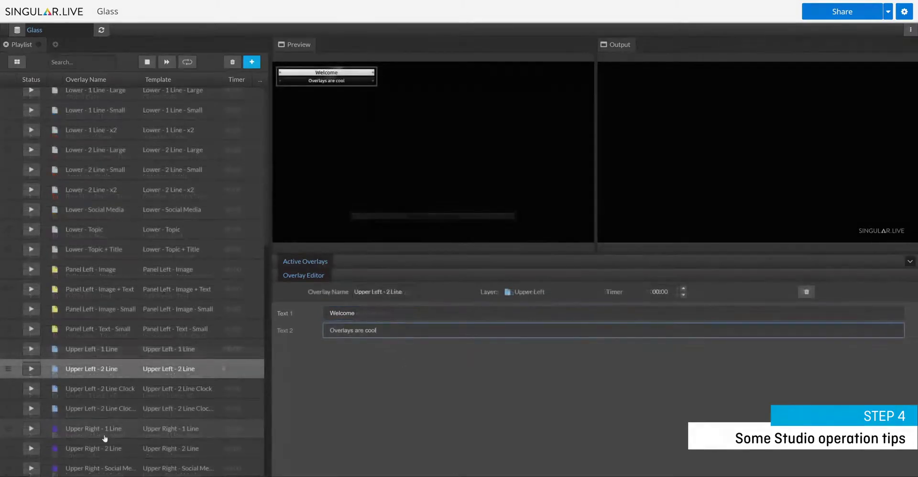
# Change the Upper Right - 1 Line text to 'Overlays make content fun!'
pyautogui.click(105, 433)
pyautogui.tripleClick(367, 313)
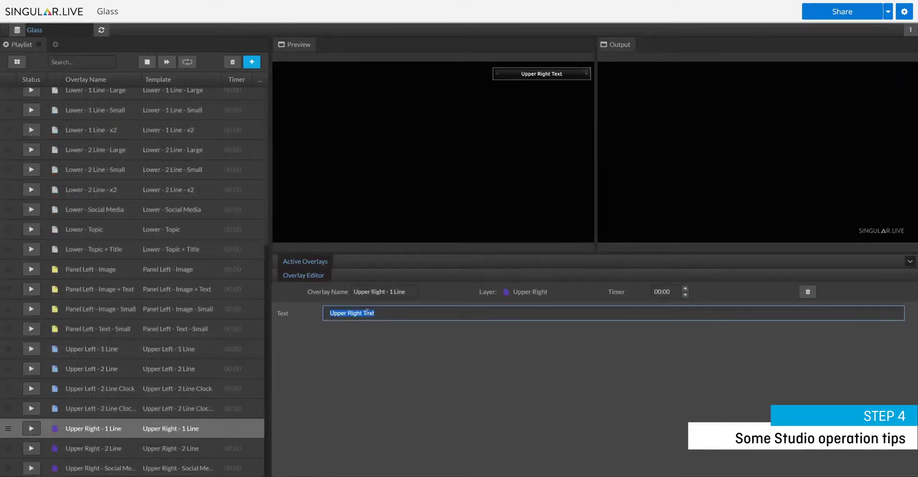
pyautogui.write('Overl')
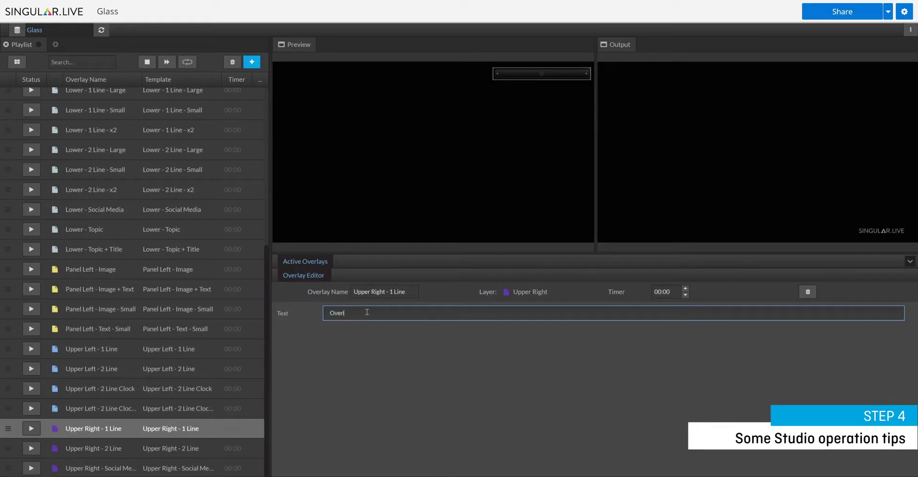
pyautogui.write('ays make content fun!')
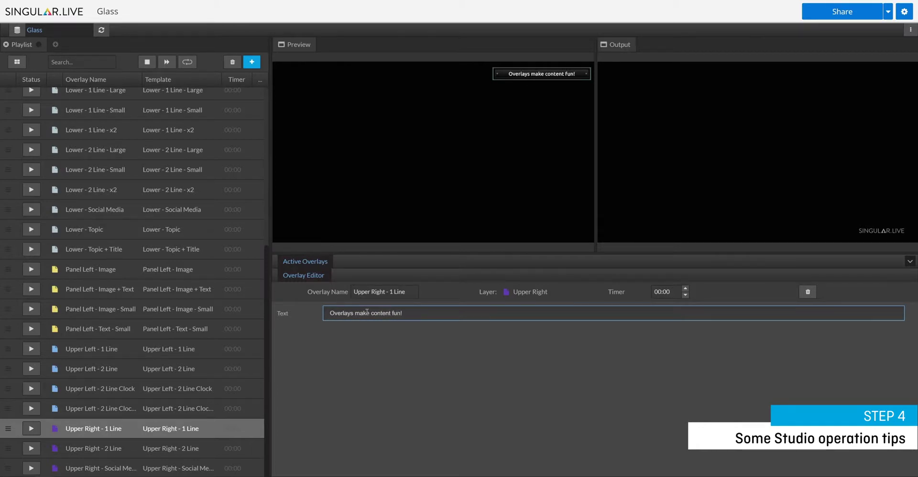
pyautogui.click(135, 430)
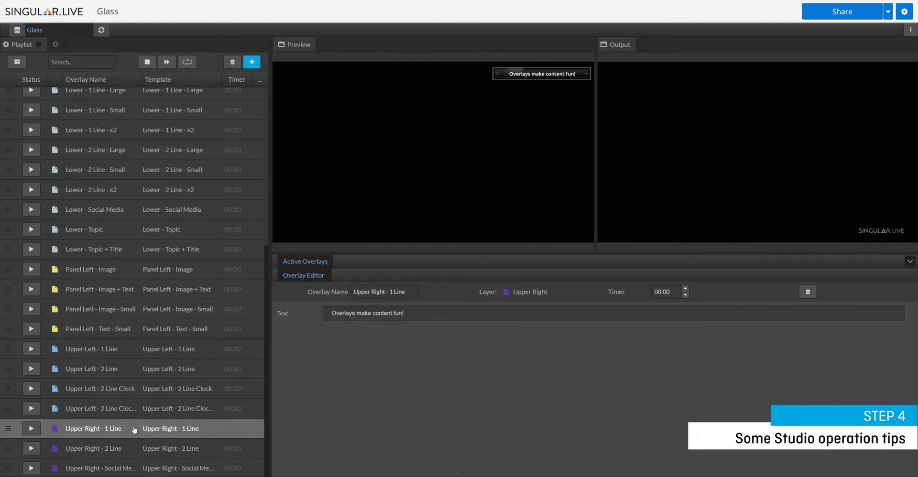
# Take Upper Right - 1 Line, Panel Left - Image + Text and Lower - 1 Line - Large live
pyautogui.click(31, 429)
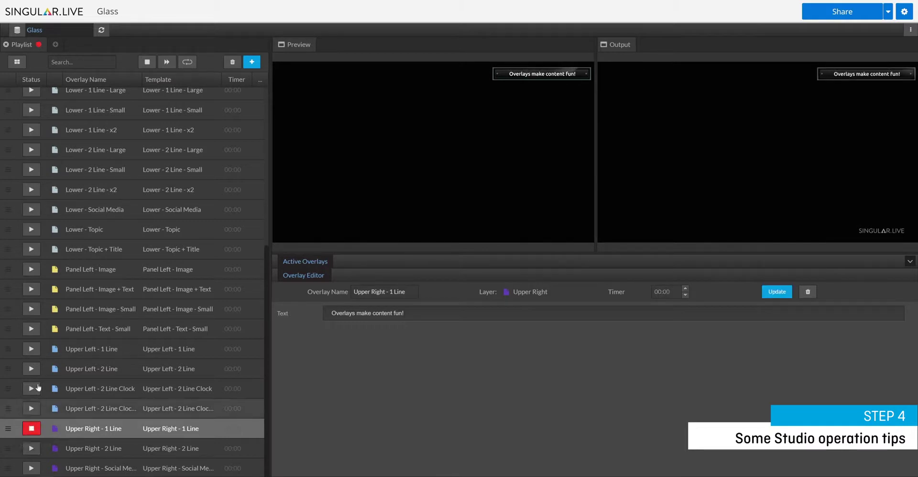
pyautogui.click(38, 289)
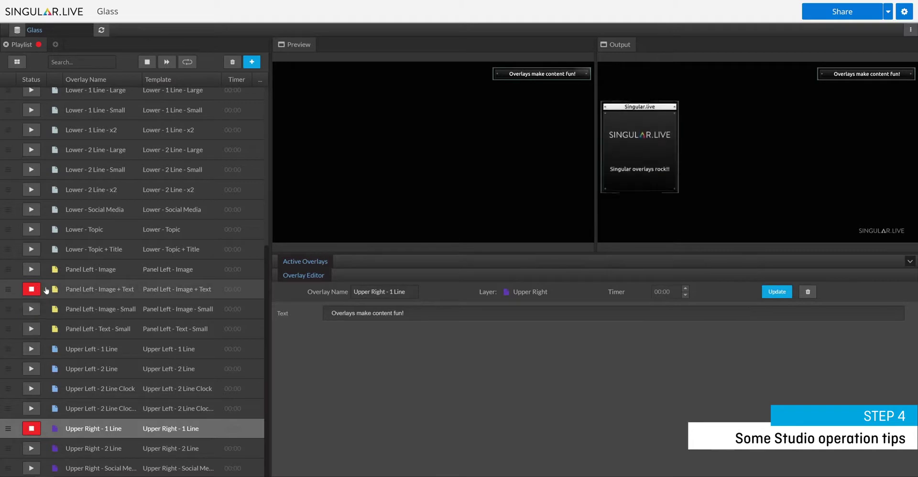
pyautogui.scroll(2, 106, 290)
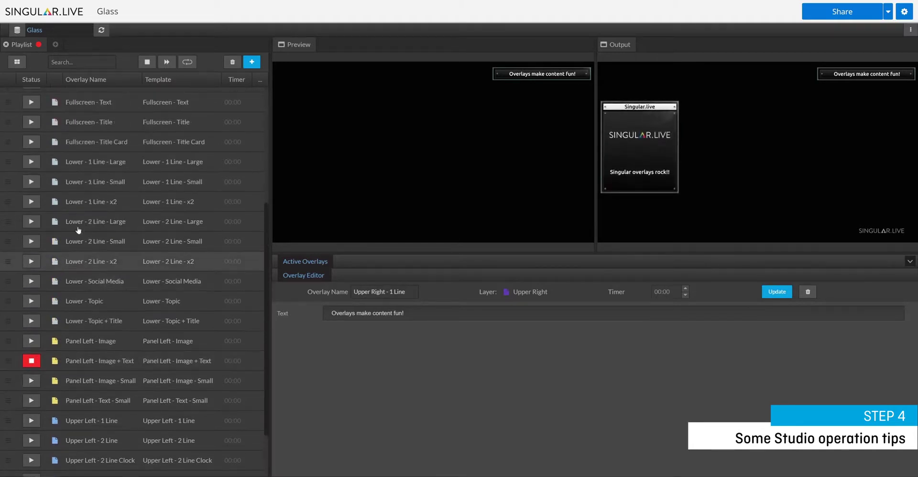
pyautogui.click(31, 162)
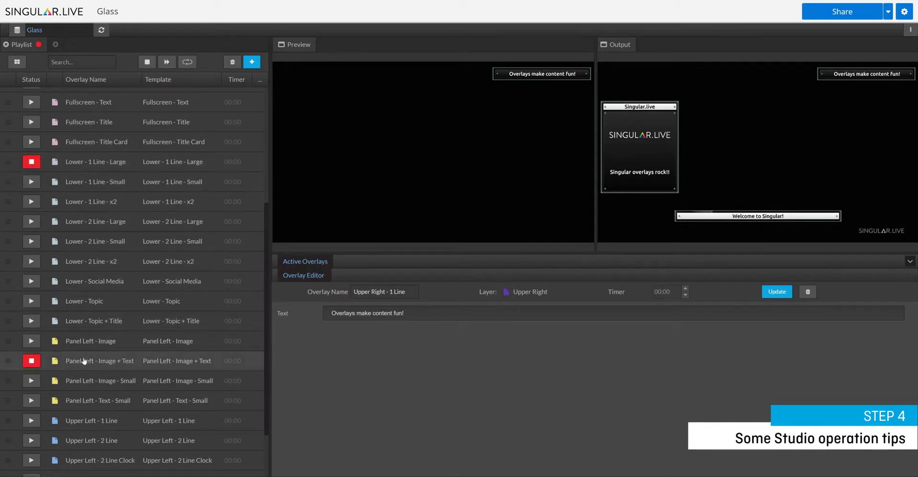
# Toggle the side panel and lower third off and back on, then check the output Share options
pyautogui.click(35, 362)
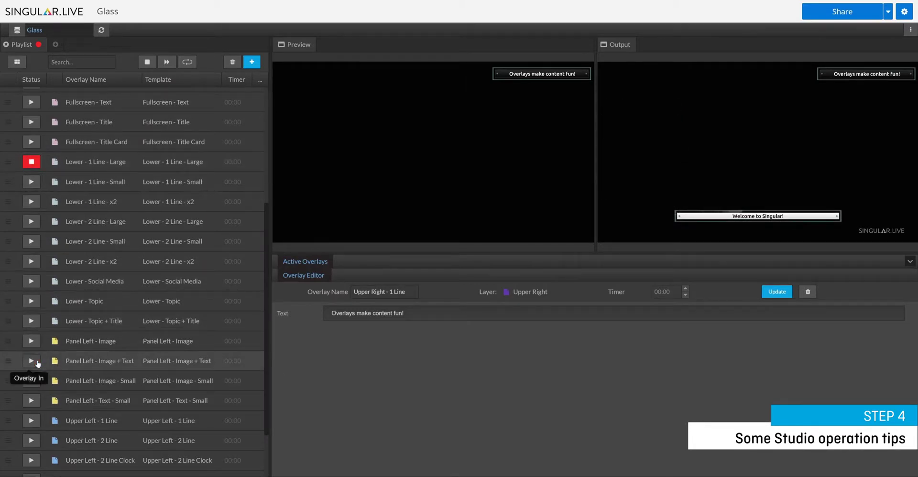
pyautogui.click(38, 365)
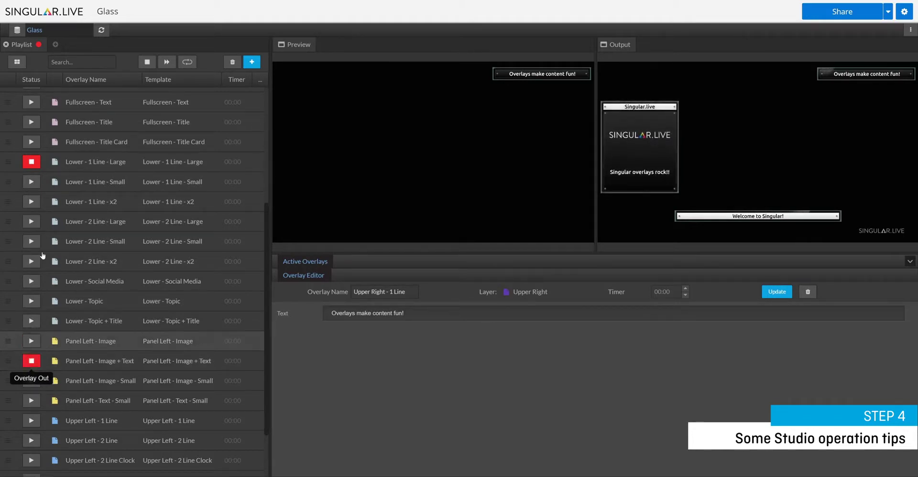
pyautogui.click(33, 164)
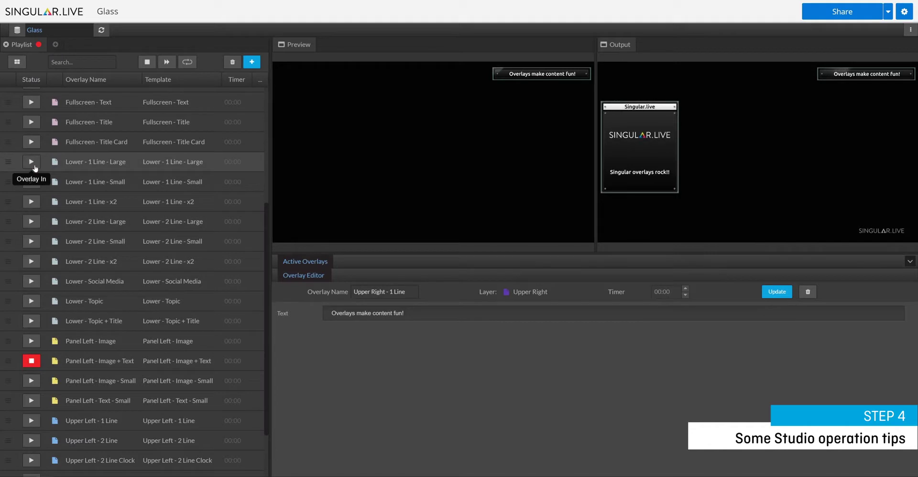
pyautogui.click(34, 165)
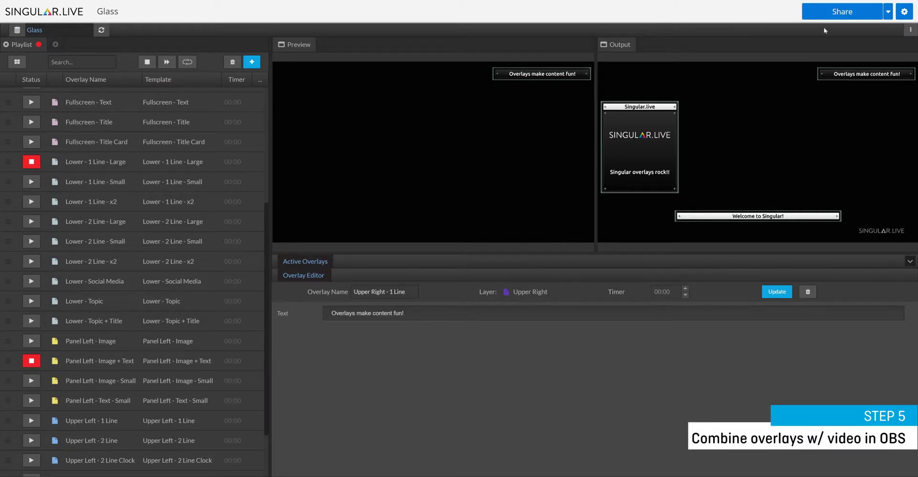
pyautogui.click(834, 12)
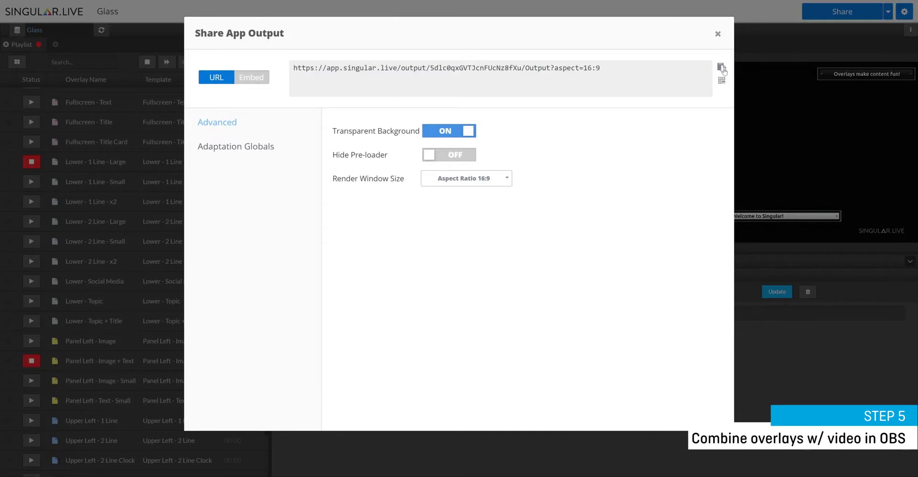
pyautogui.click(718, 33)
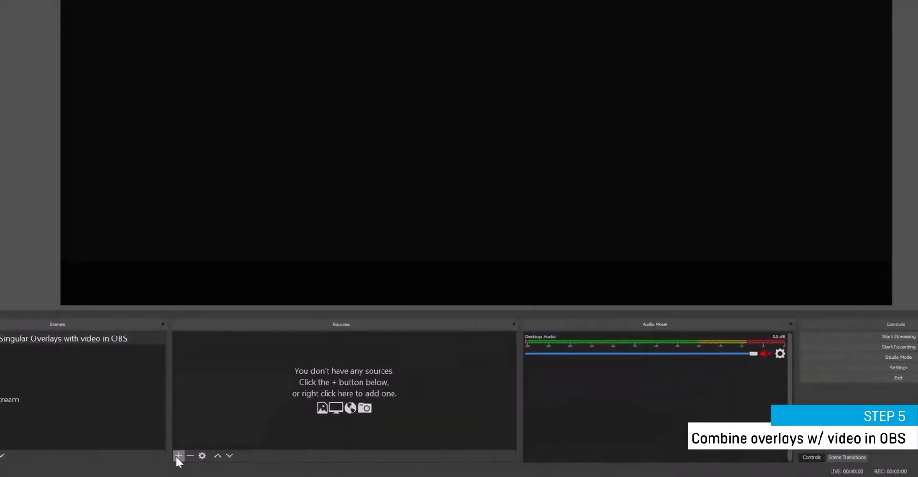
# Start adding a Video Capture Device source in OBS, then cancel it
pyautogui.click(177, 457)
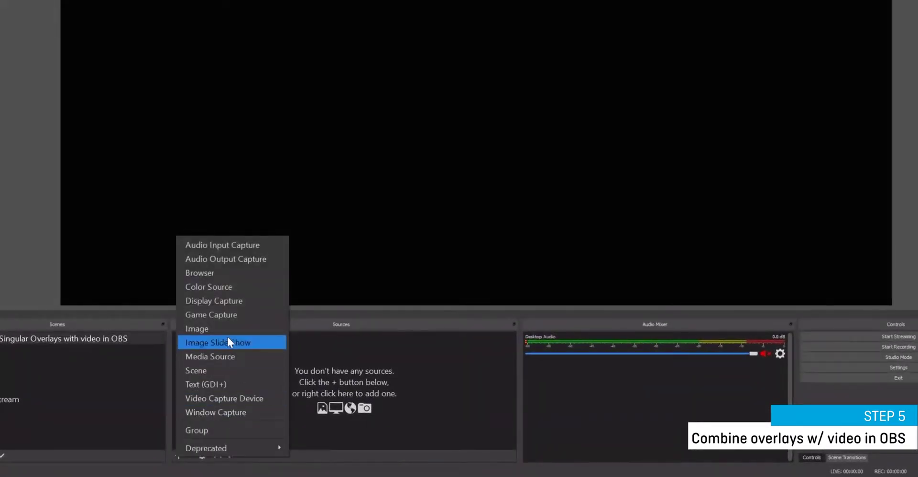
pyautogui.click(235, 399)
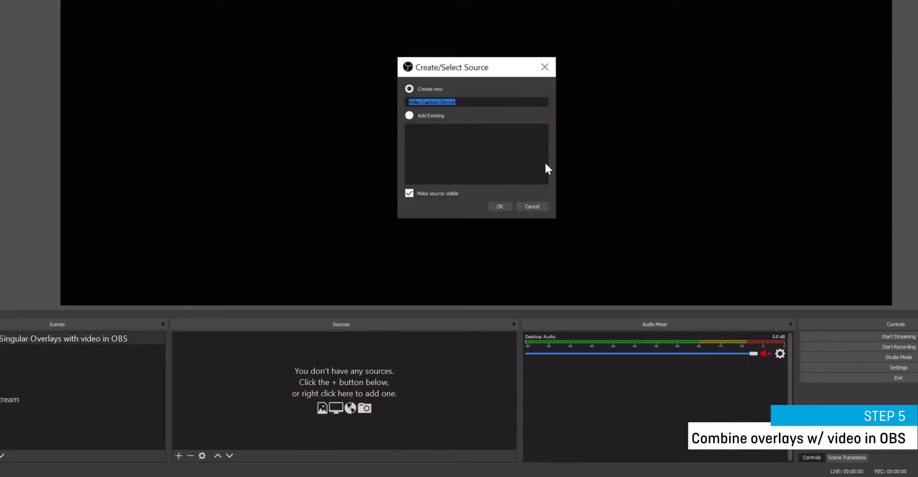
pyautogui.click(533, 207)
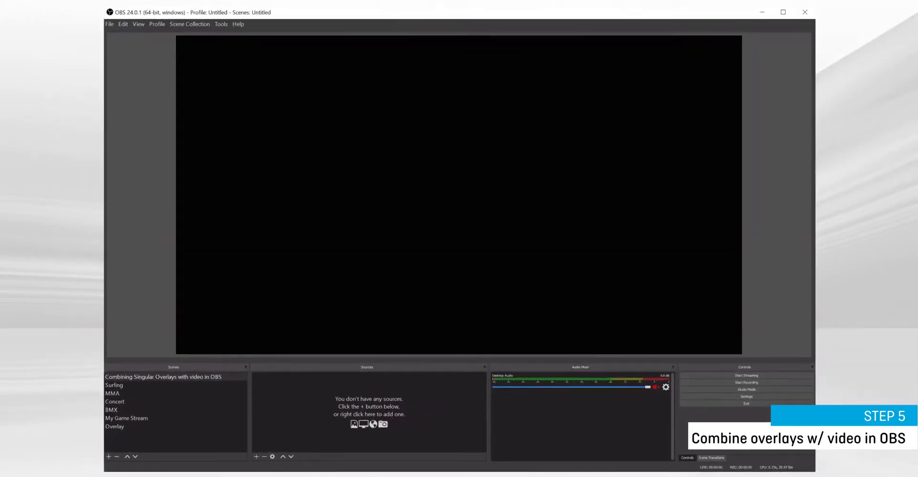
pyautogui.moveTo(2, 344); pyautogui.dragTo(398, 400)
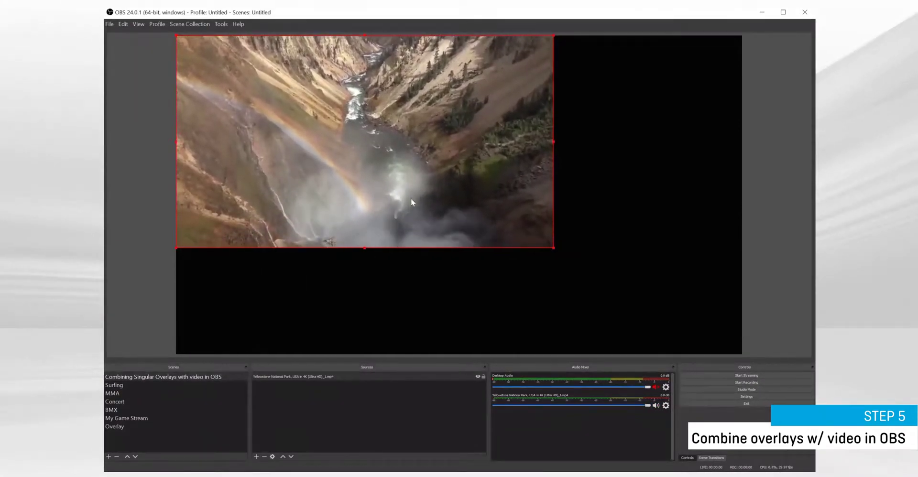
pyautogui.hotkey('ctrl', 'f')
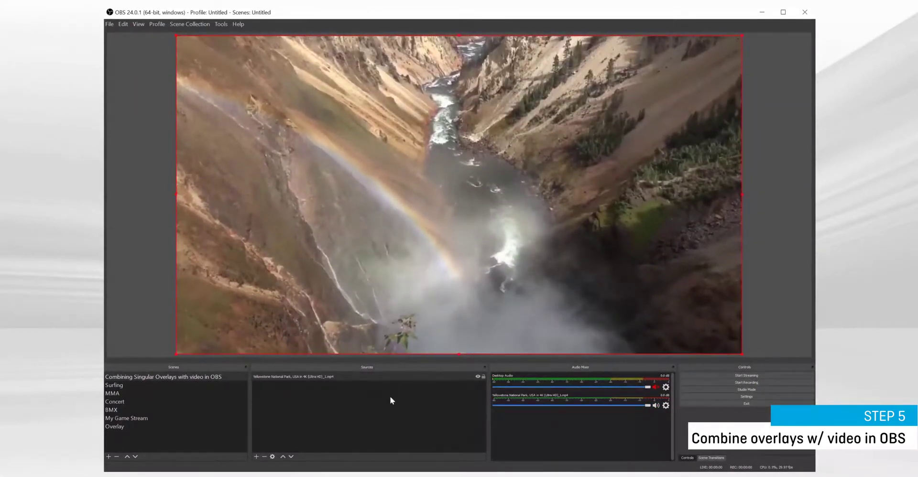
pyautogui.click(391, 398)
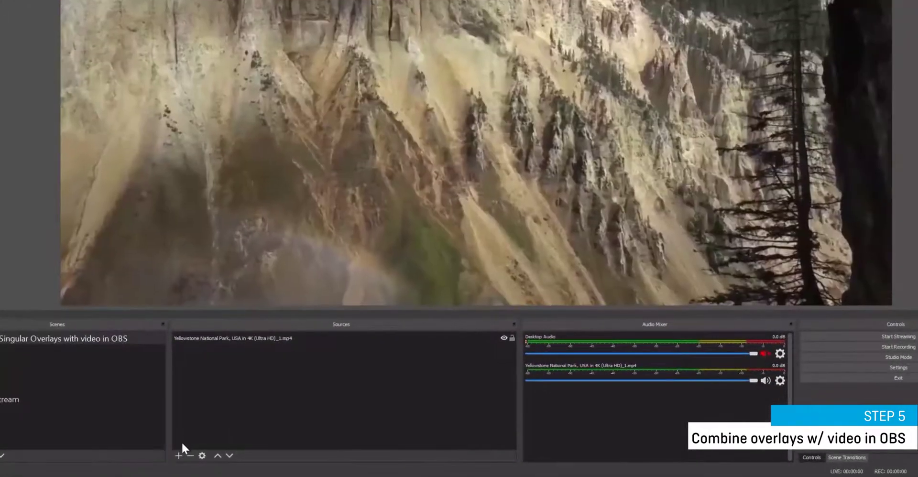
# Add a Browser source named 'Singular Overlays'
pyautogui.click(179, 455)
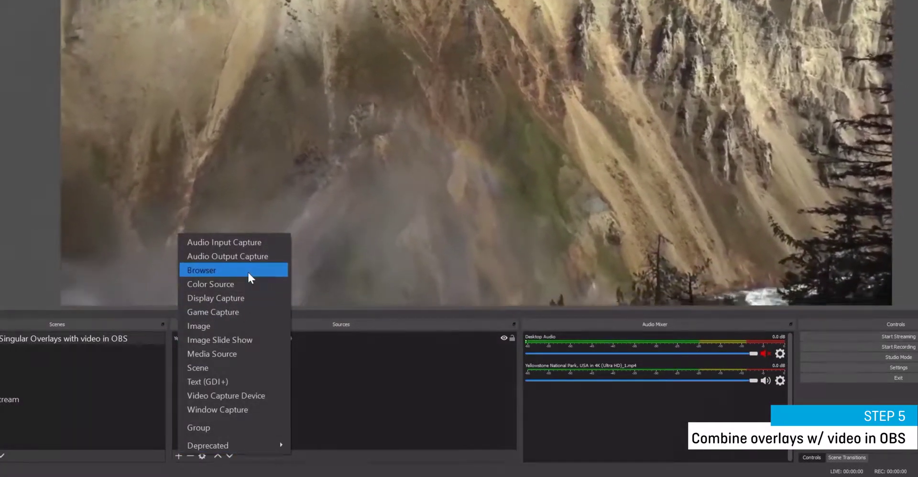
pyautogui.click(248, 271)
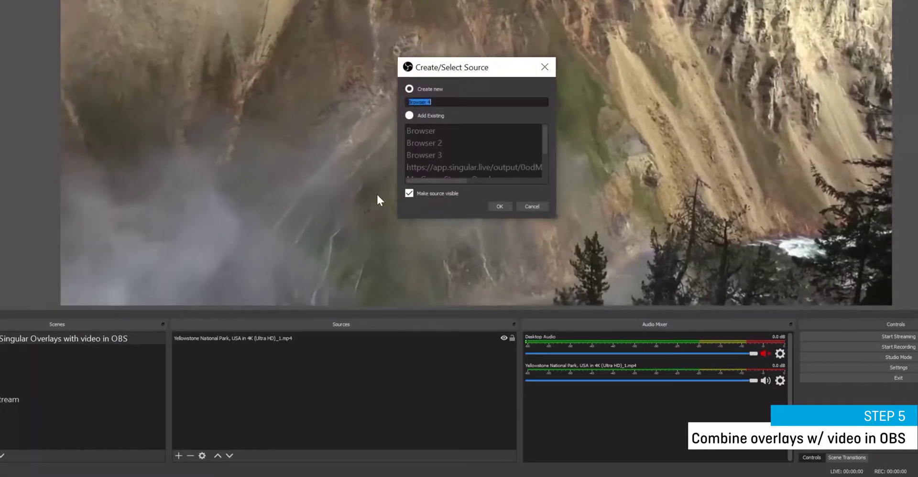
pyautogui.write('Singul')
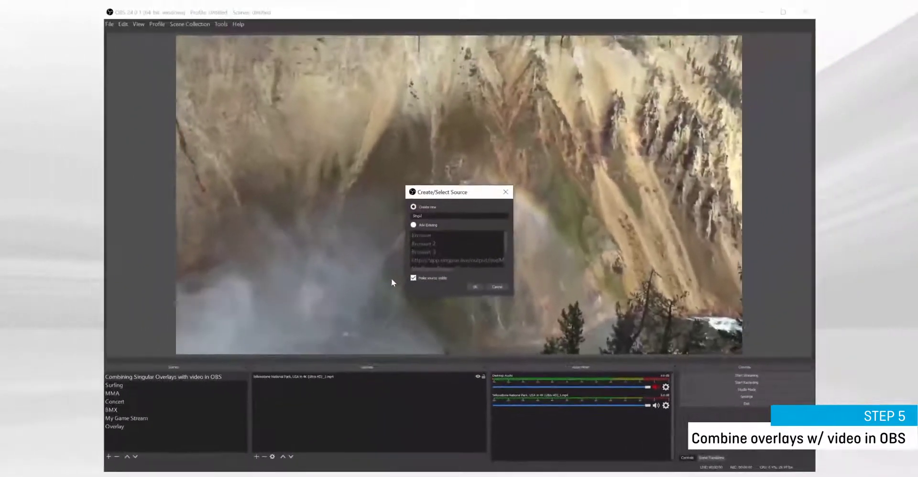
pyautogui.write('ar Overlays')
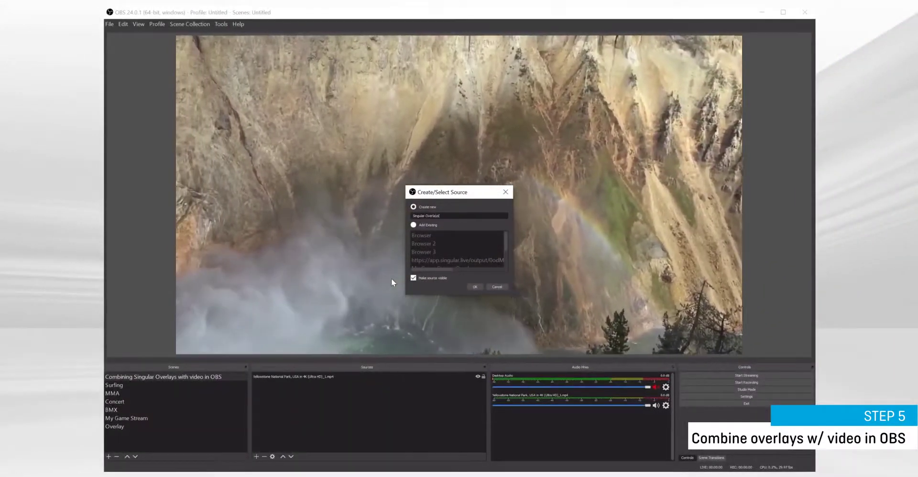
pyautogui.press('Return')
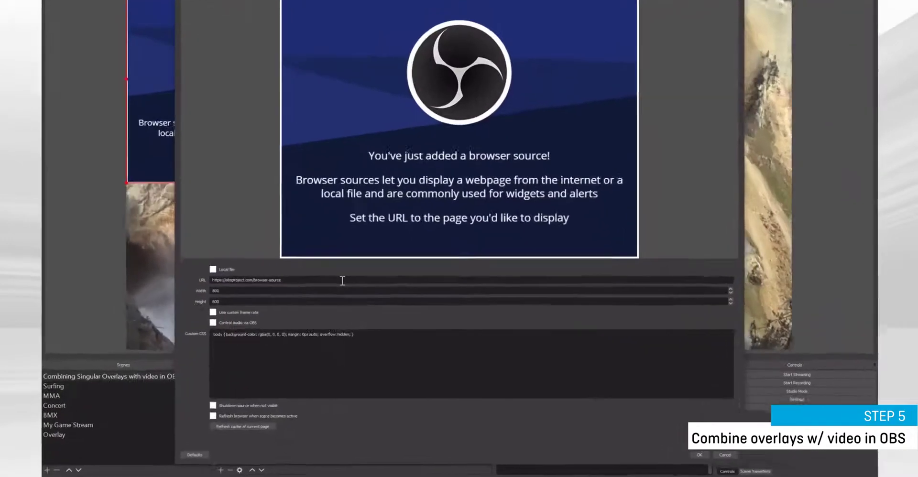
# Point the source at the pasted Singular.live output URL and size it 1920 by 1080
pyautogui.doubleClick(389, 282)
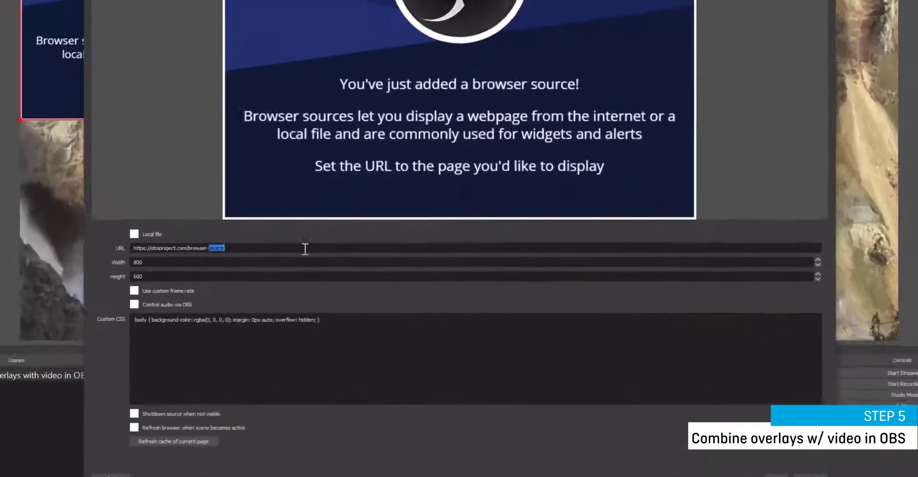
pyautogui.hotkey('ctrl', 'a')
pyautogui.write('https://app.singular.live/output/5dlc0qxGVTJcnFUcNz8fXu/Output?aspect=16:9')
pyautogui.doubleClick(283, 262)
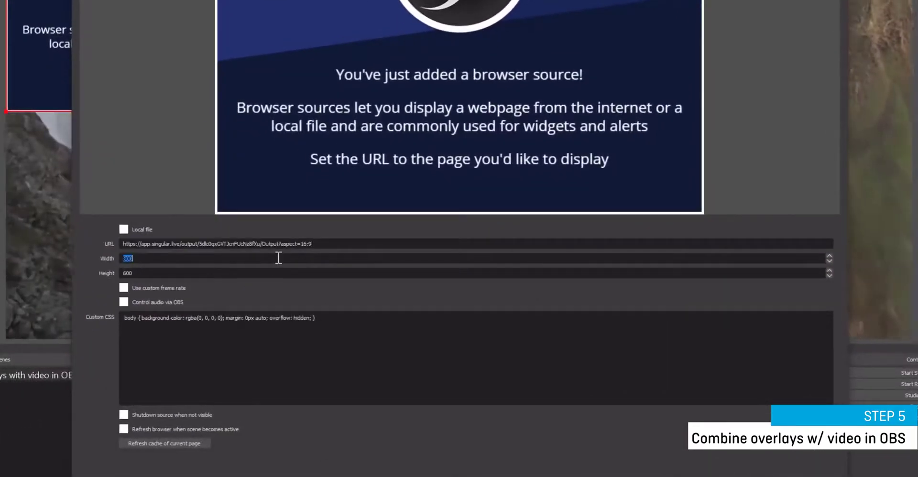
pyautogui.write('1920')
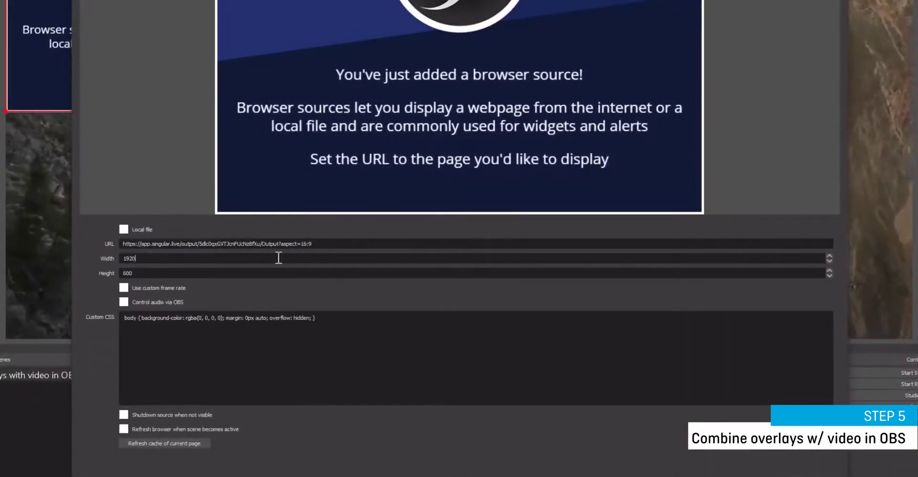
pyautogui.press('Tab')
pyautogui.write('1080')
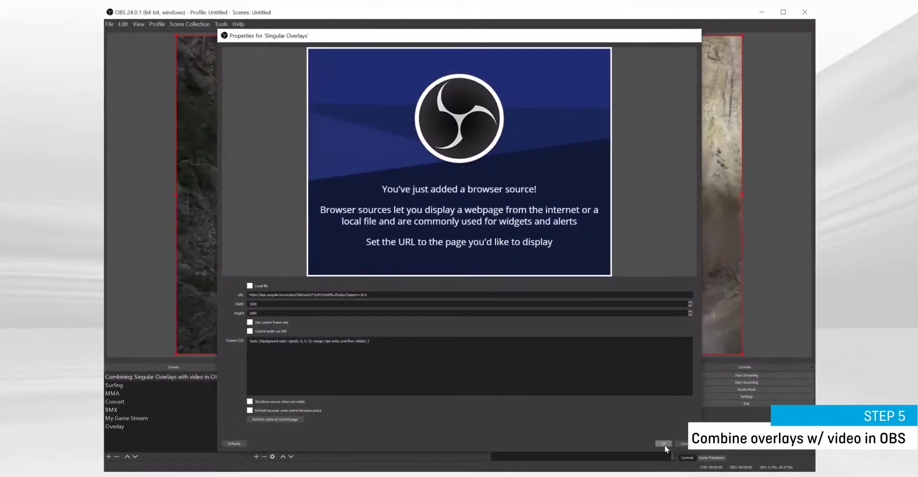
pyautogui.click(664, 445)
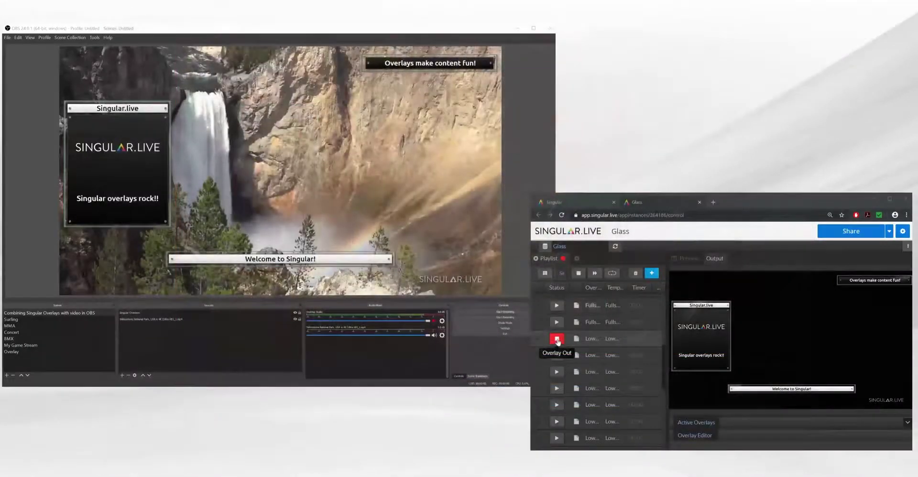
# Toggle the Welcome lower third and side panel off and on, and re-trigger the upper-right banner
pyautogui.click(557, 340)
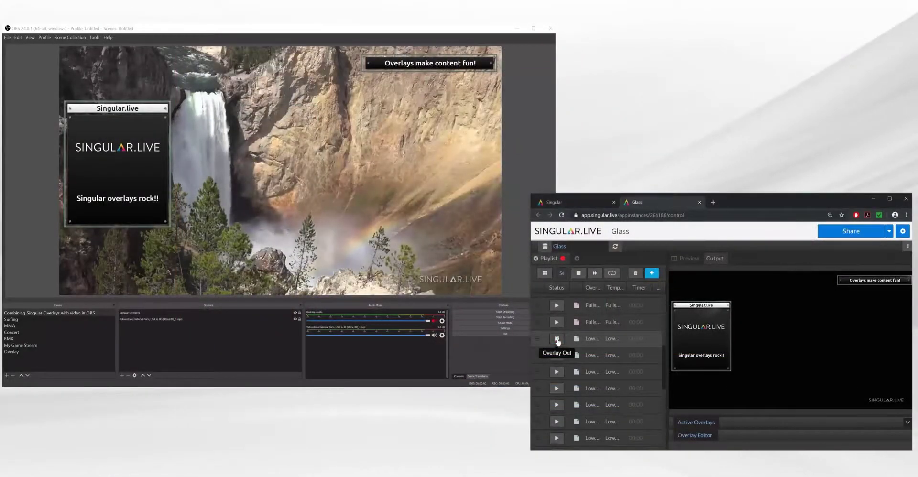
pyautogui.scroll(-3, 592, 345)
pyautogui.click(556, 397)
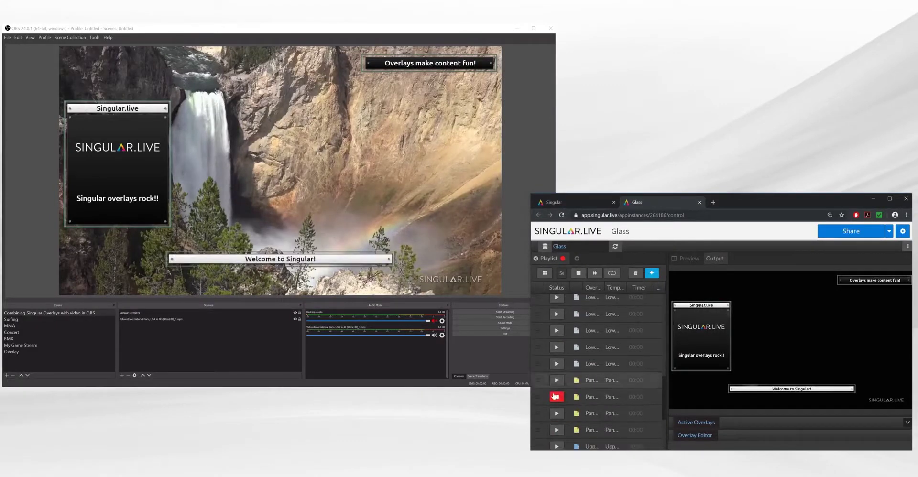
pyautogui.click(555, 398)
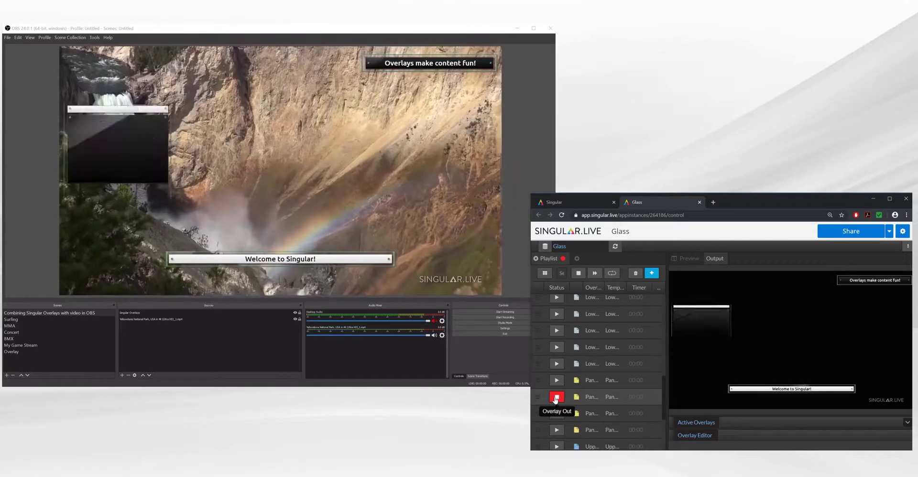
pyautogui.scroll(-3, 574, 383)
pyautogui.click(557, 408)
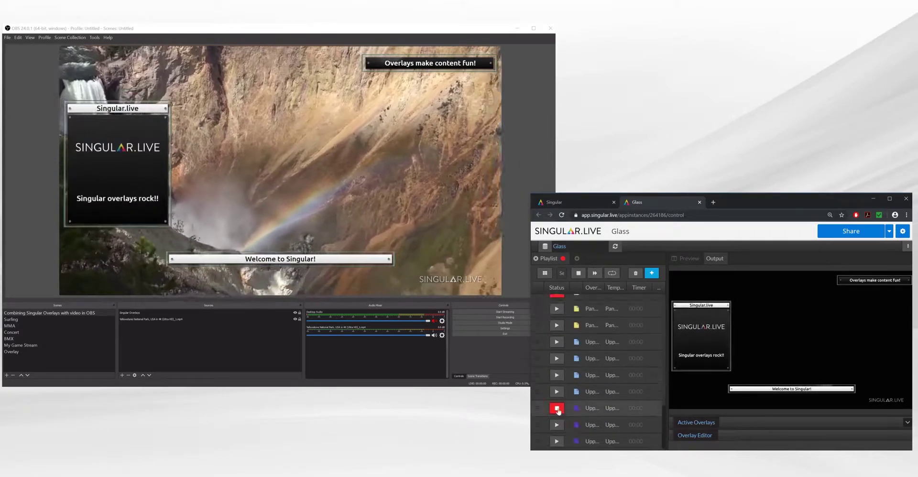
pyautogui.click(557, 409)
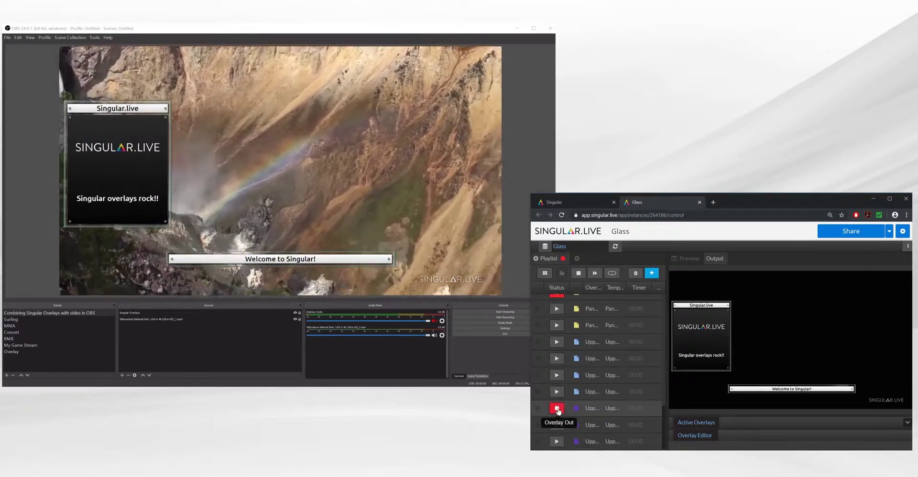
# Toggle the side panel again, then take the Welcome lower third and side panel off air
pyautogui.scroll(2, 574, 392)
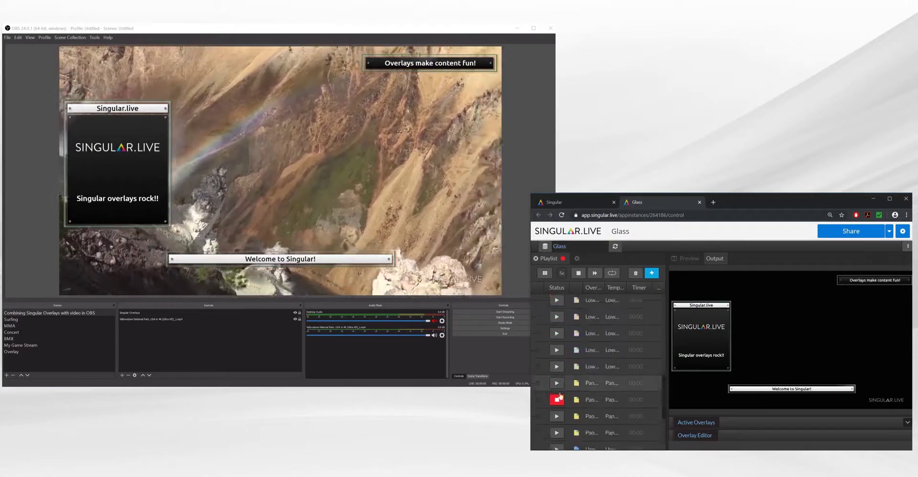
pyautogui.click(557, 401)
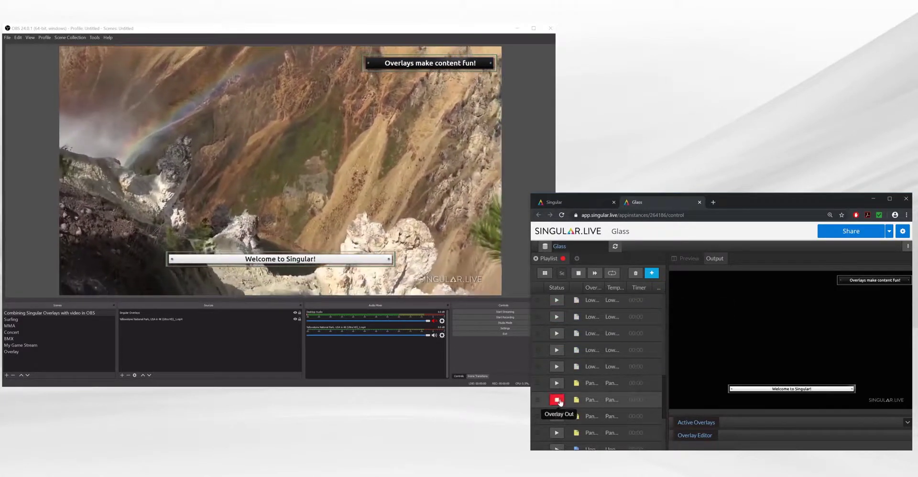
pyautogui.click(558, 384)
pyautogui.scroll(3, 570, 390)
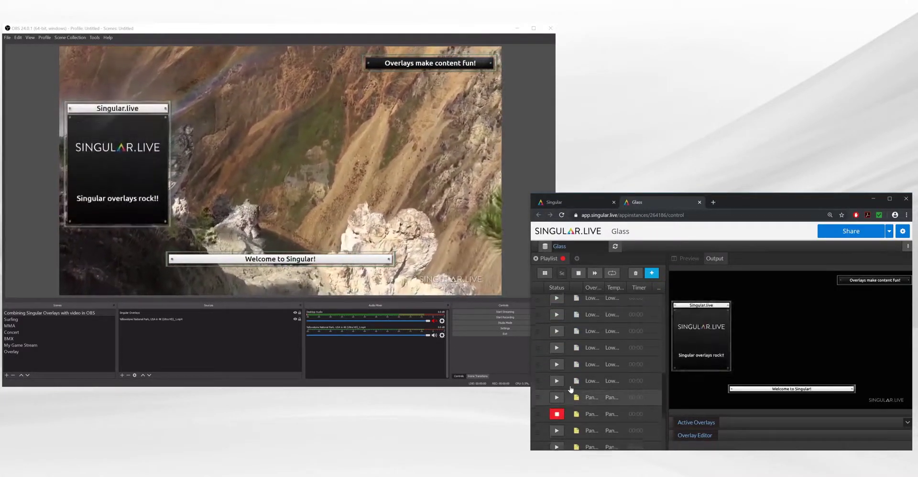
pyautogui.scroll(2, 570, 390)
pyautogui.click(555, 378)
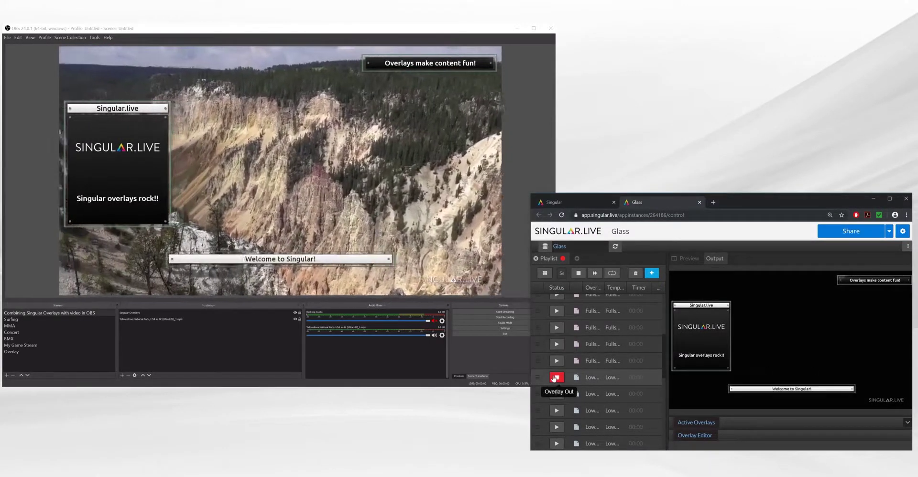
pyautogui.scroll(-3, 555, 383)
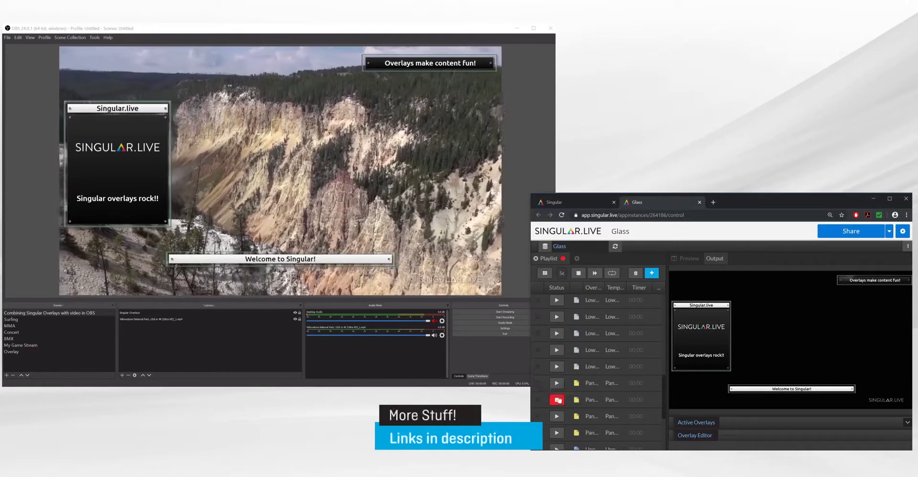
pyautogui.click(557, 401)
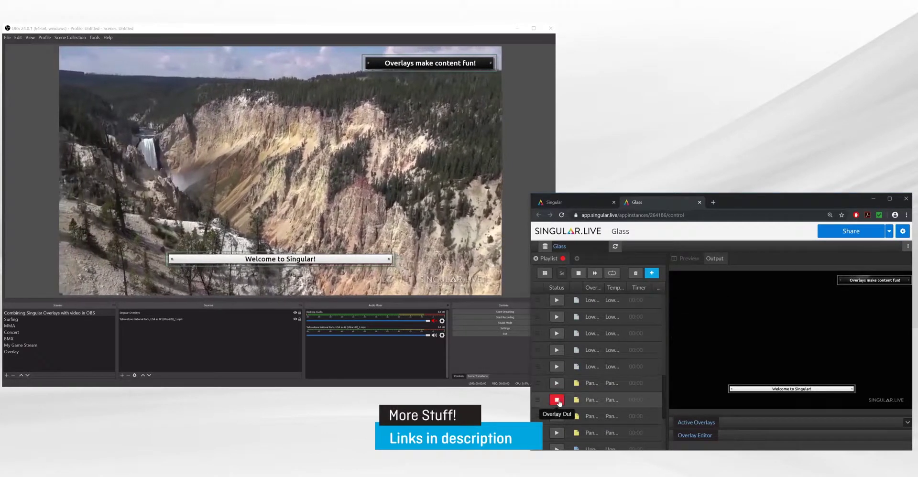